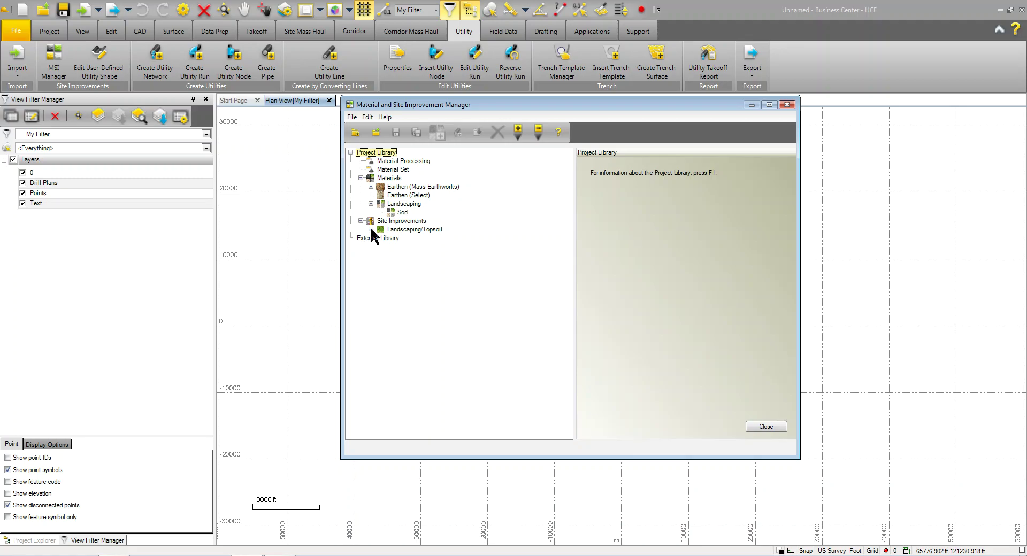
Review the Landscaping/Topsoil site improvements in the project library and close the manager.
click(371, 229)
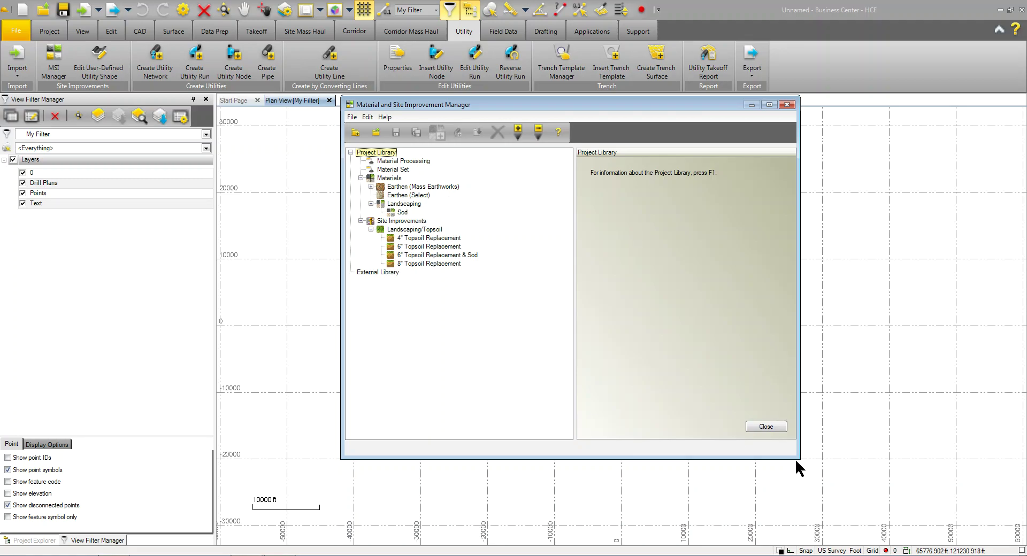
click(772, 425)
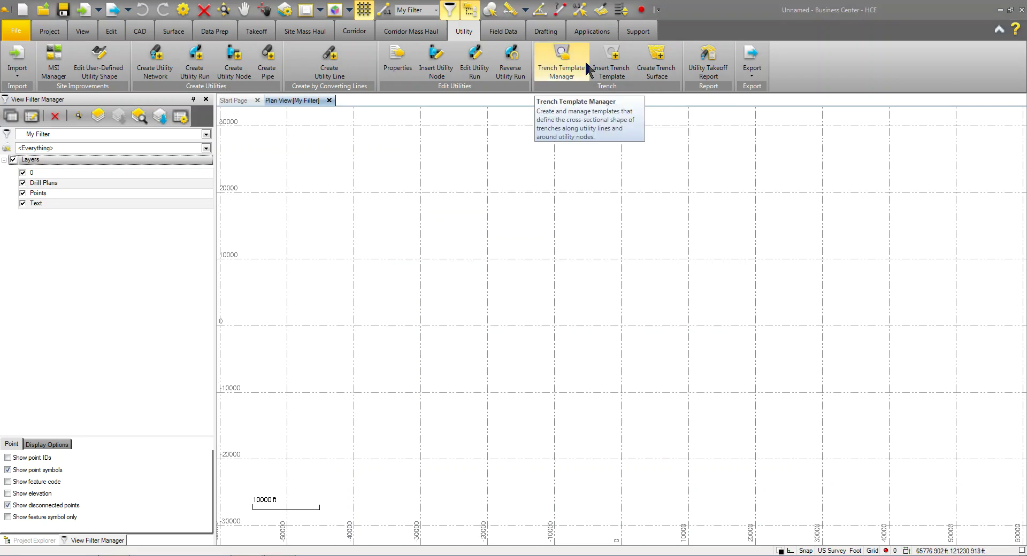
Check which blocks the Insert Block command offers in the project, then close it.
click(546, 31)
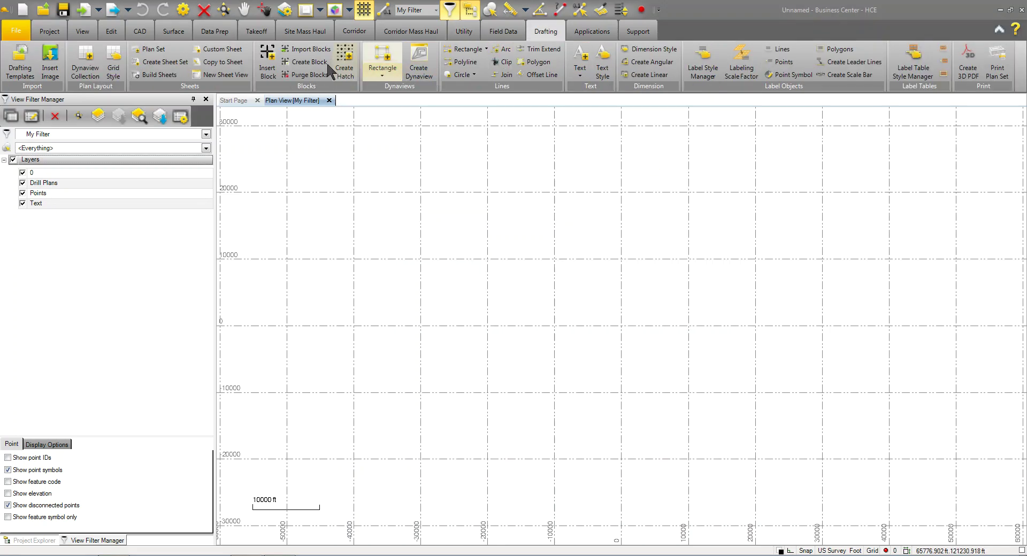
click(268, 59)
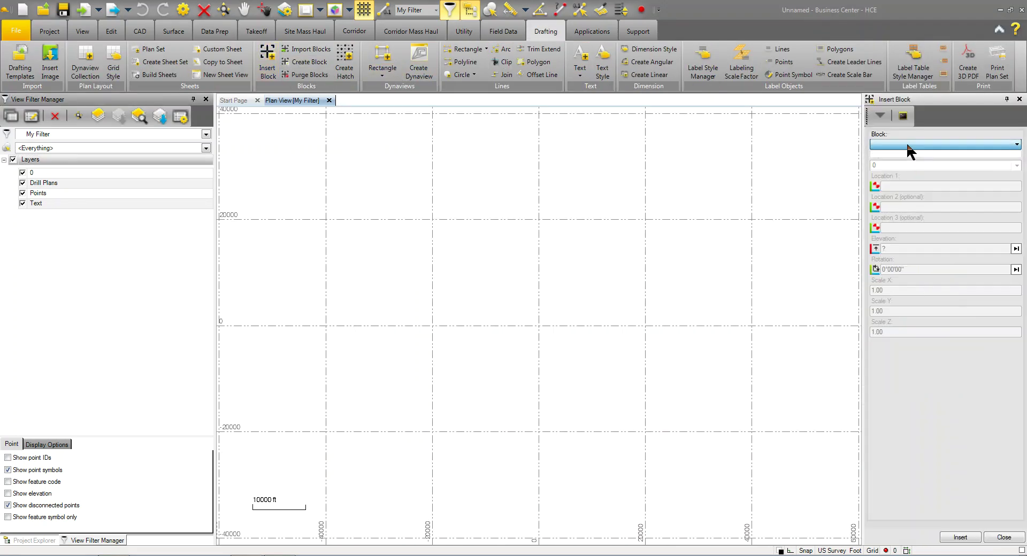
click(907, 146)
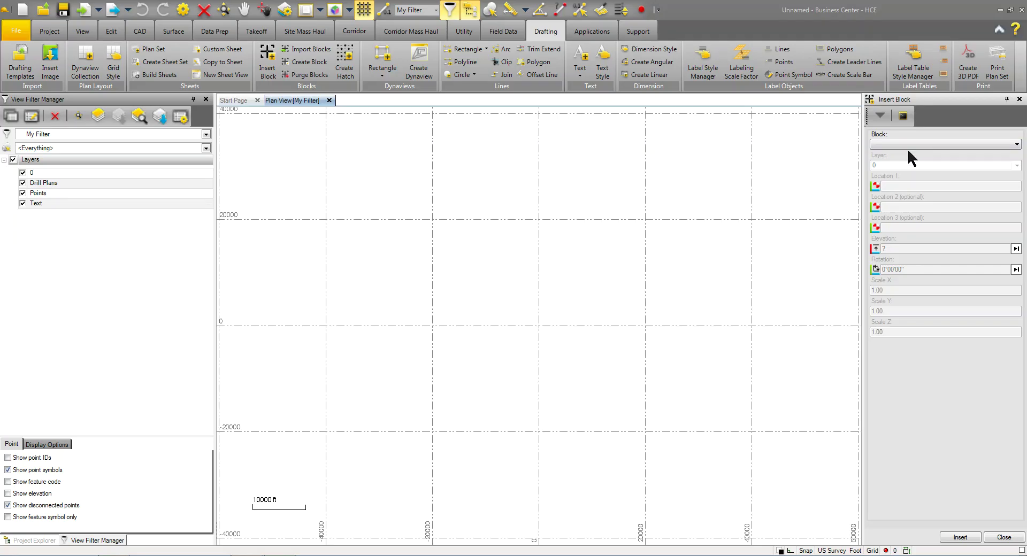
click(1003, 537)
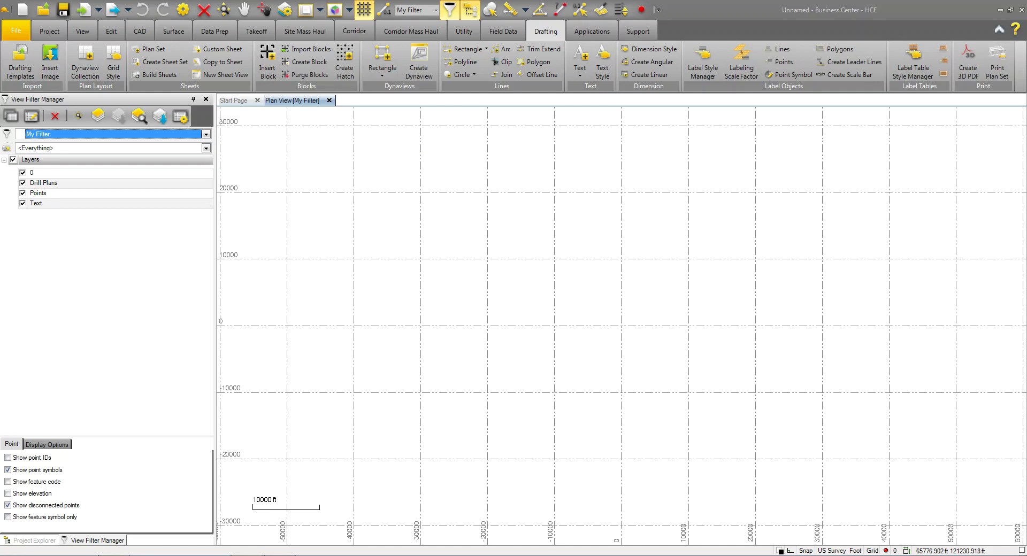
In Windows Explorer, locate Utilities.dwg in C:\ProgramData\Trimble\Block Definitions, then minimize the window.
click(86, 555)
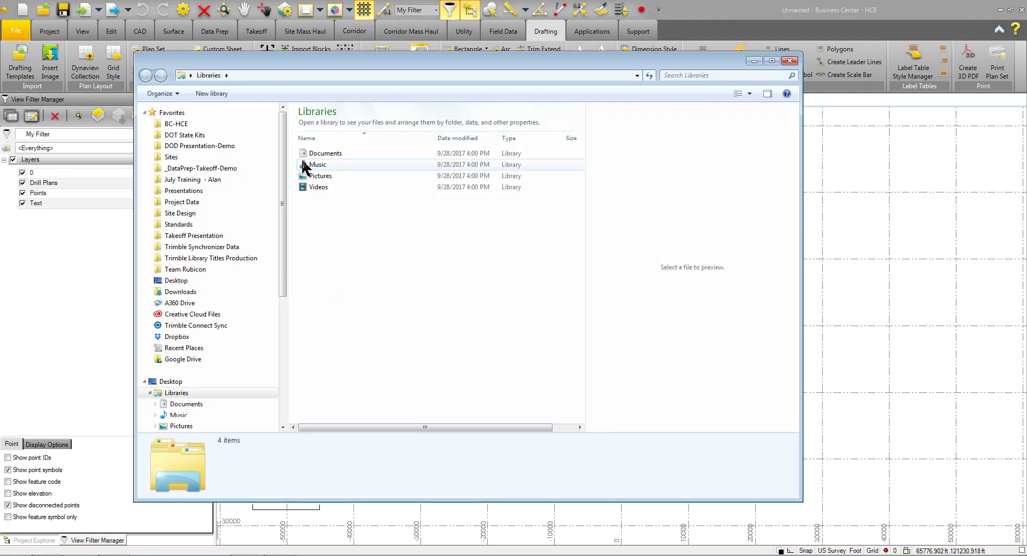
scroll(261, 294, down, 6)
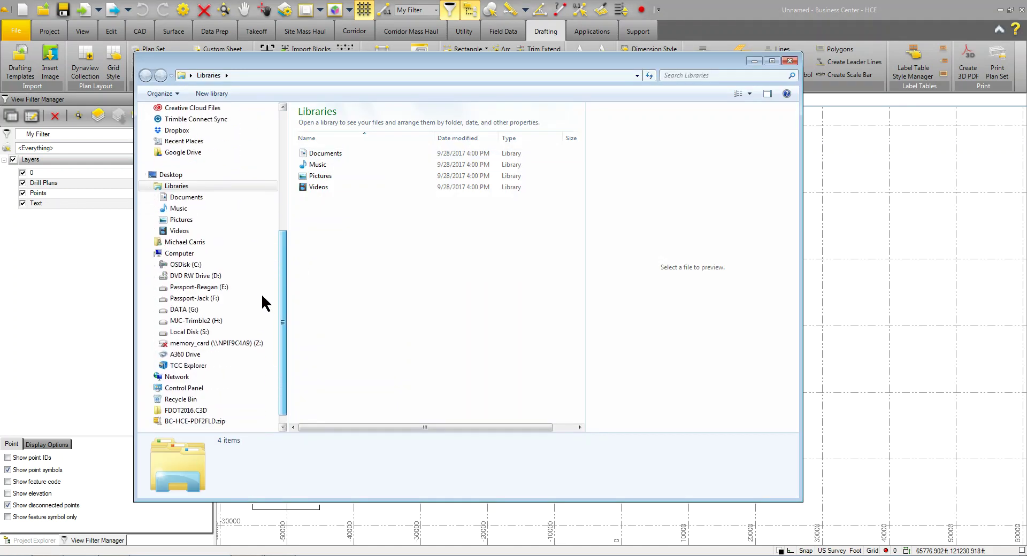
click(202, 255)
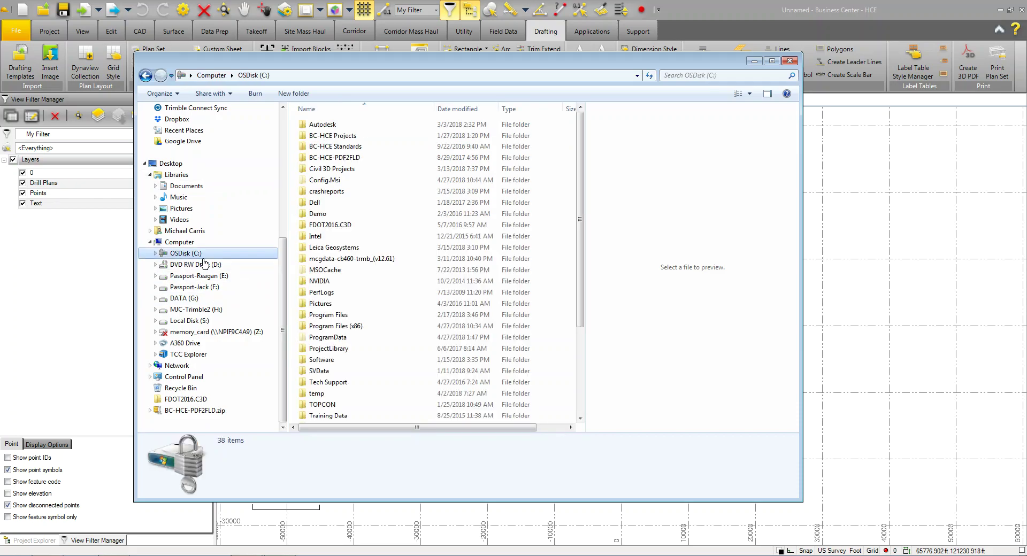
click(327, 315)
double_click(328, 339)
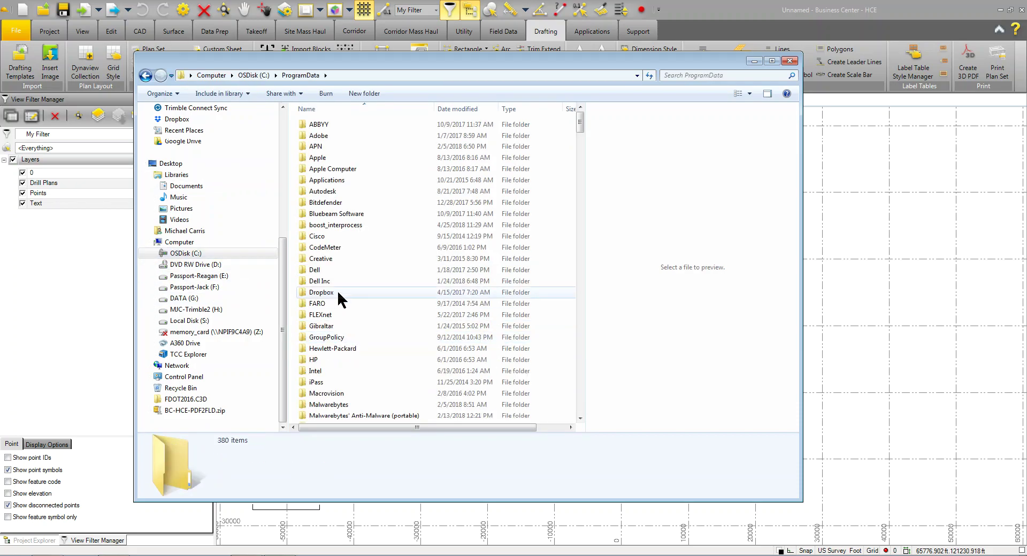
scroll(337, 292, down, 12)
double_click(328, 351)
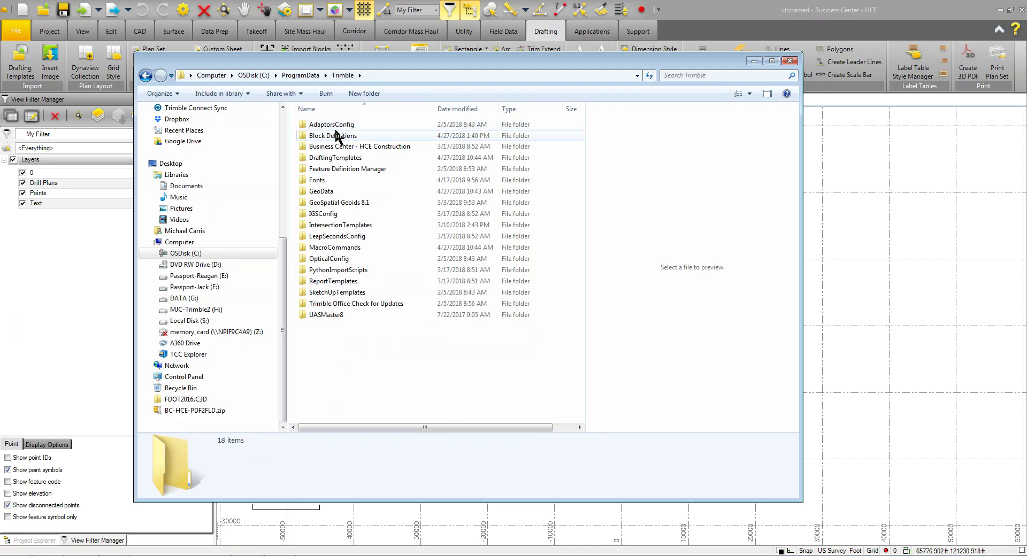
double_click(319, 138)
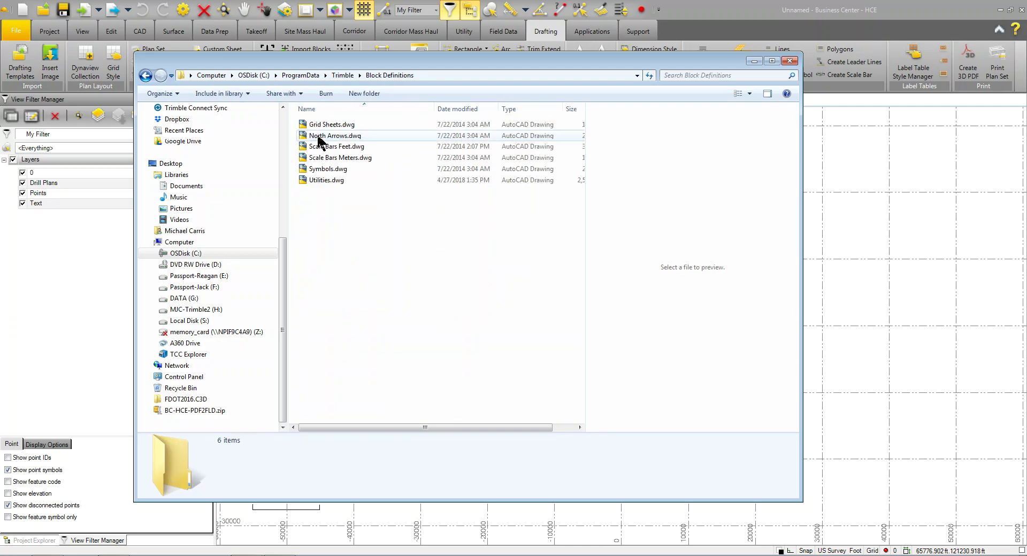
click(315, 182)
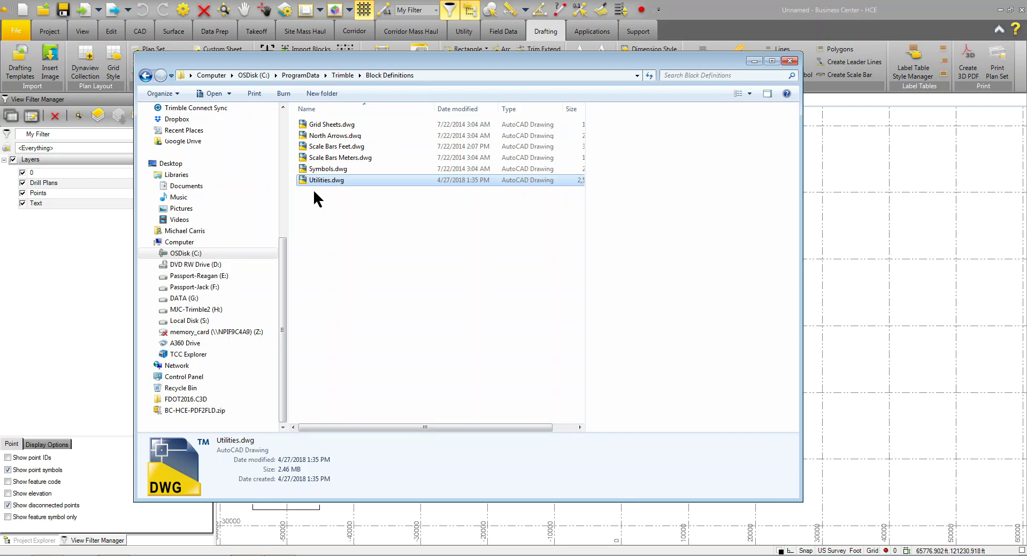
click(755, 61)
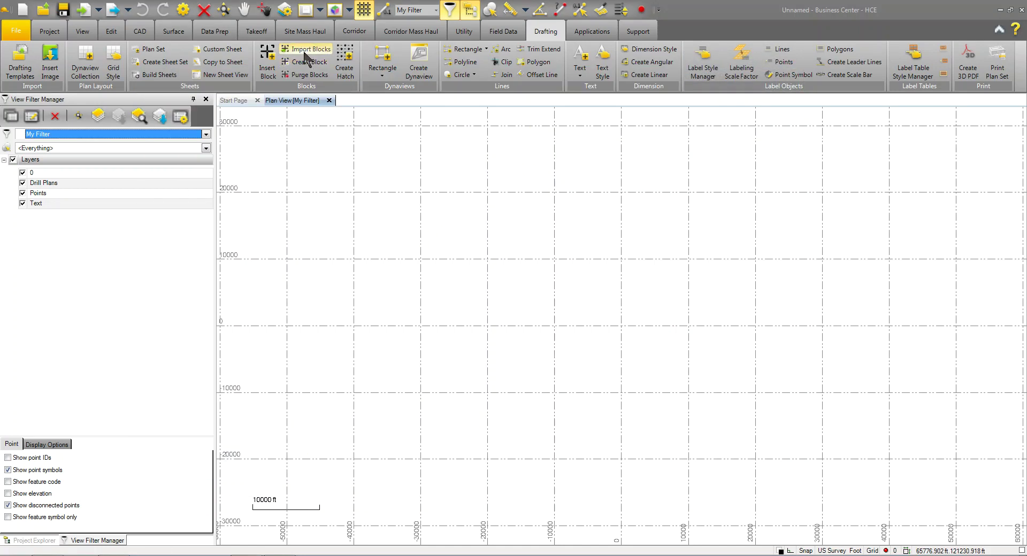
Start Import Blocks, expand Trimble Block Files, and compare its entries with the drawings in the Block Definitions folder.
click(306, 50)
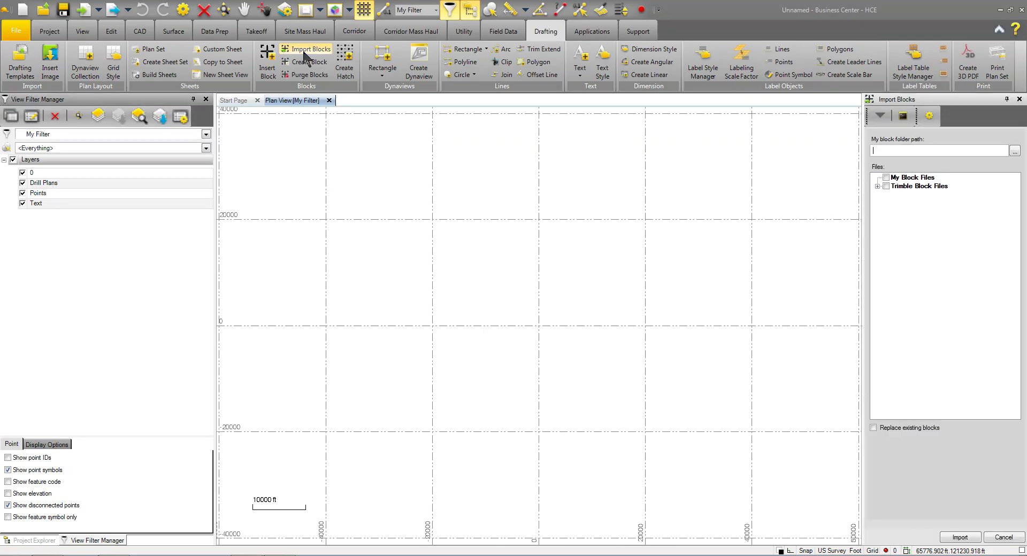
click(877, 186)
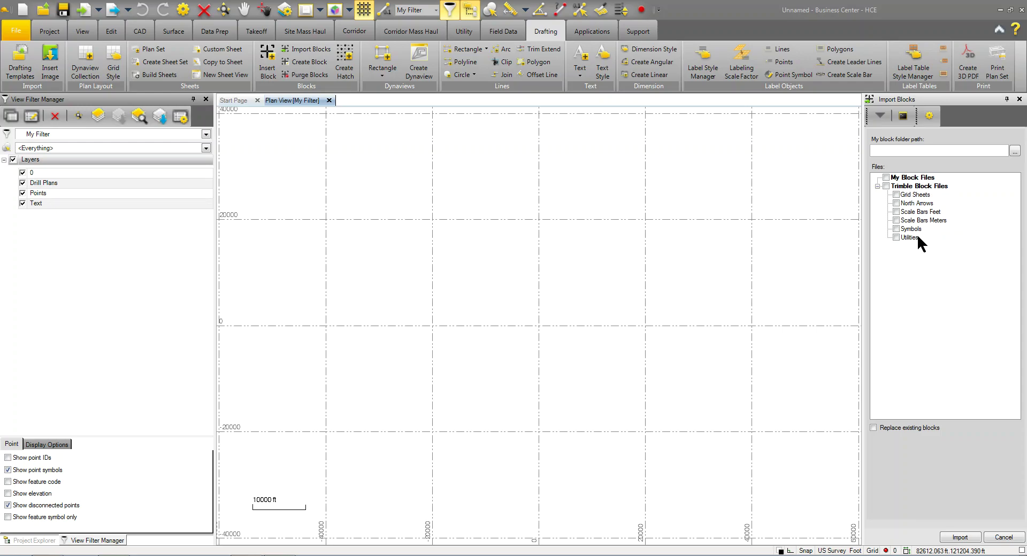
drag(916, 194, 275, 198)
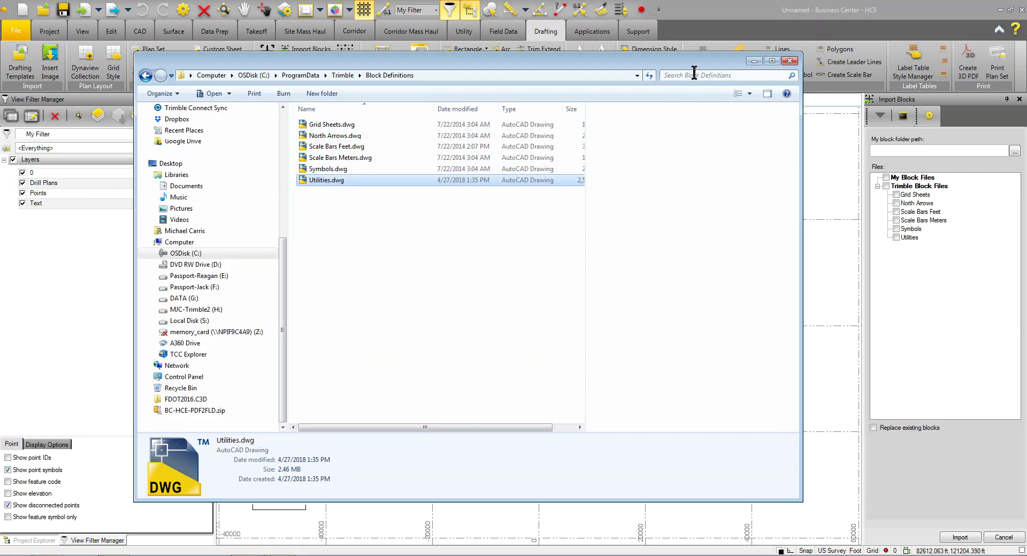
drag(692, 65, 657, 107)
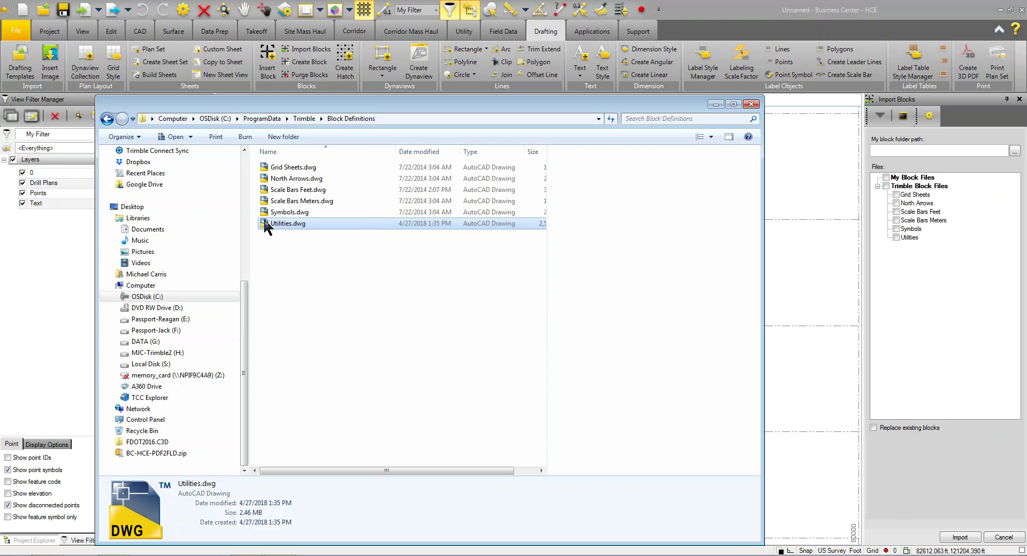
Check the block definition file folder in the Project Management options and leave without making changes.
click(623, 34)
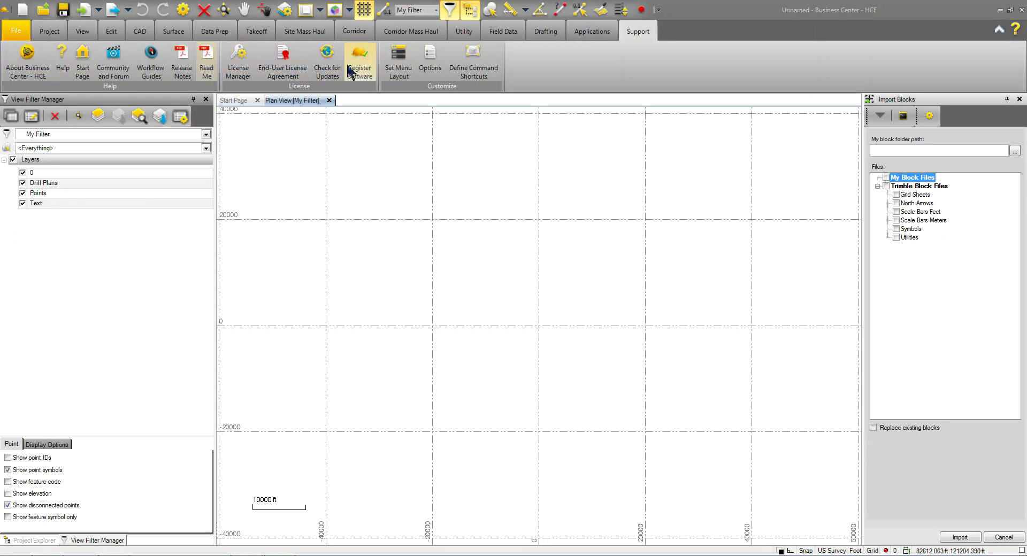
click(428, 64)
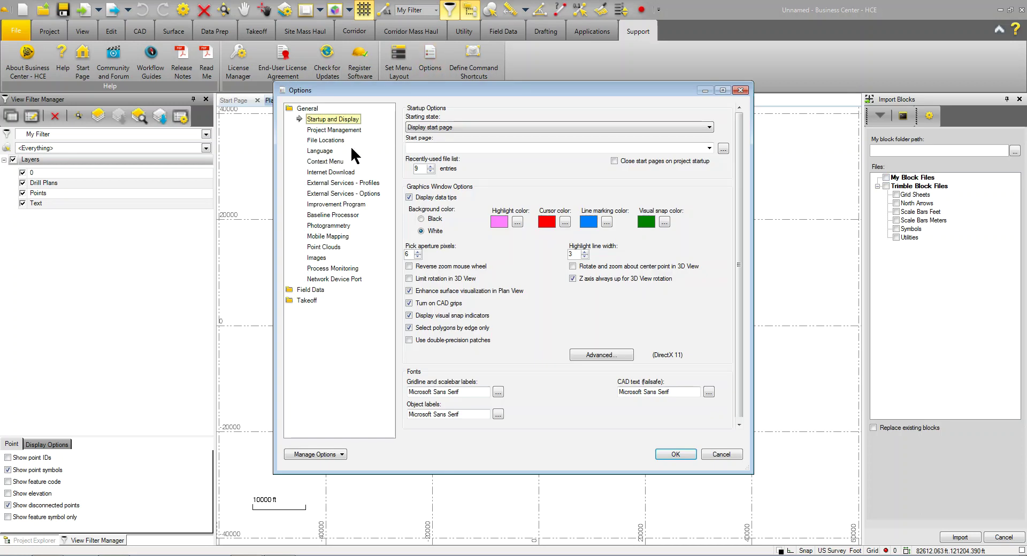
click(338, 134)
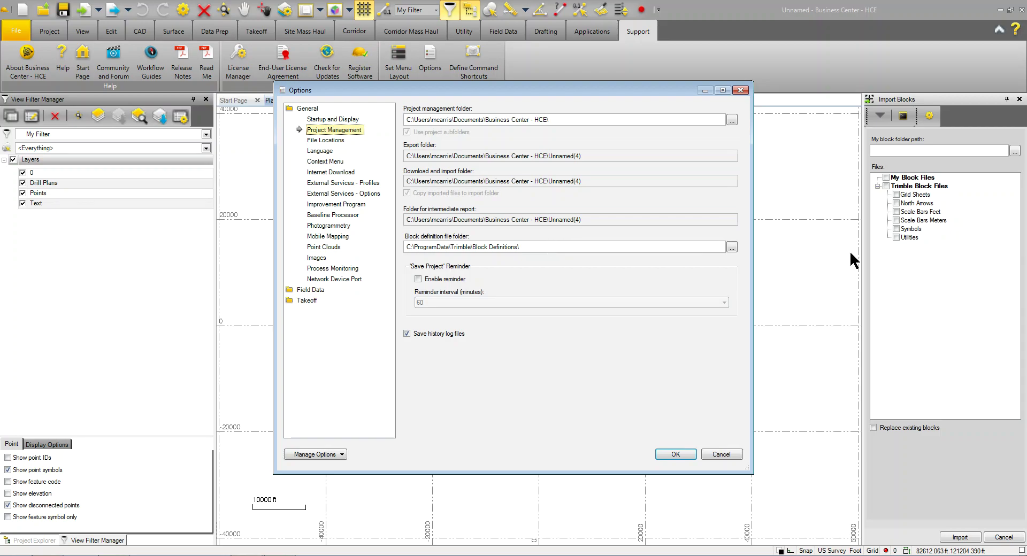
click(720, 454)
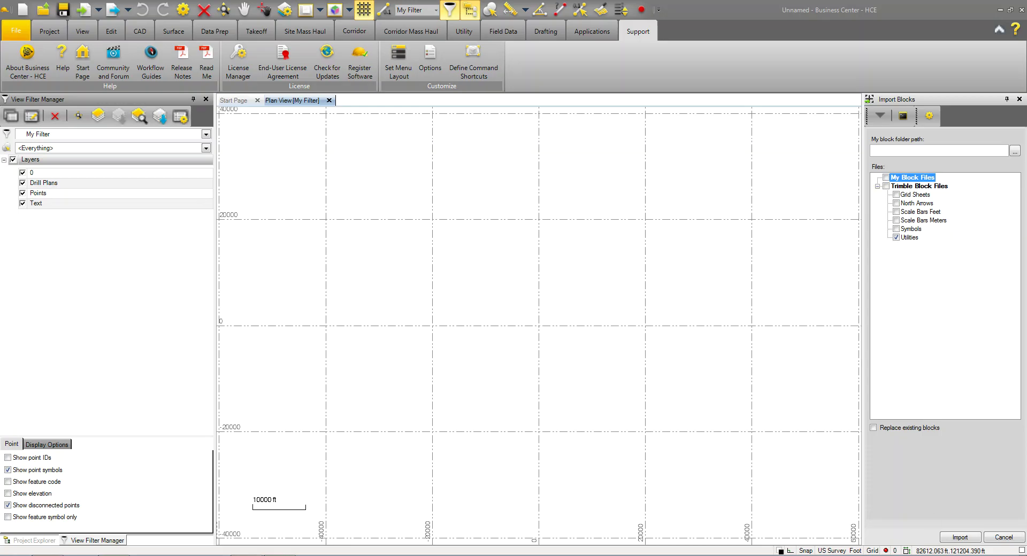
Import the Utilities block file and review the individual blocks available for insertion.
click(966, 541)
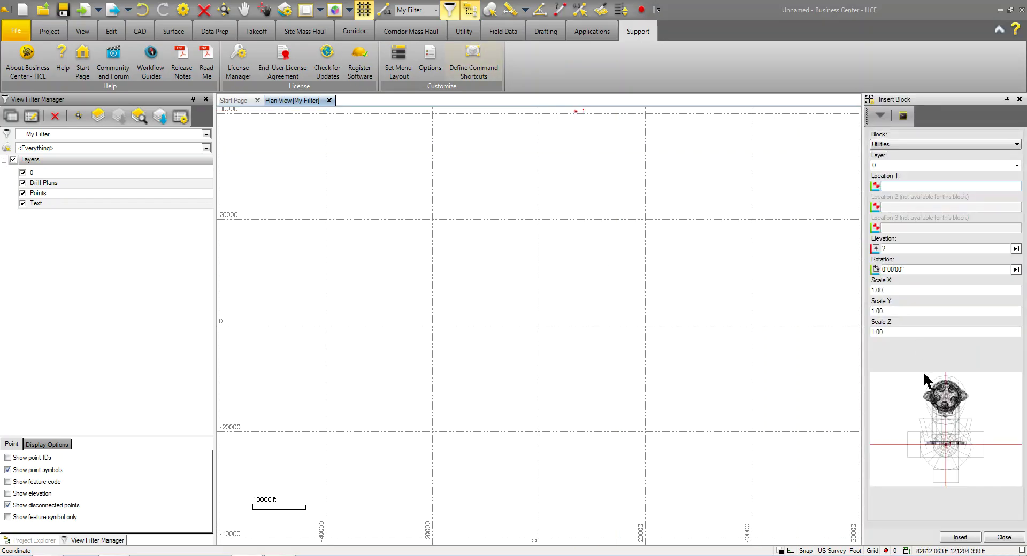
click(1003, 145)
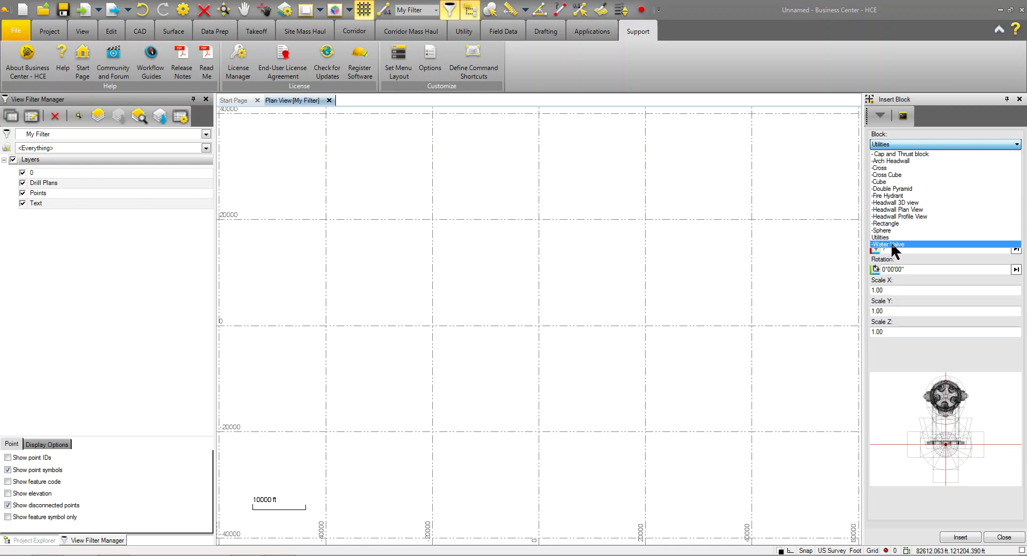
click(1004, 537)
click(1004, 537)
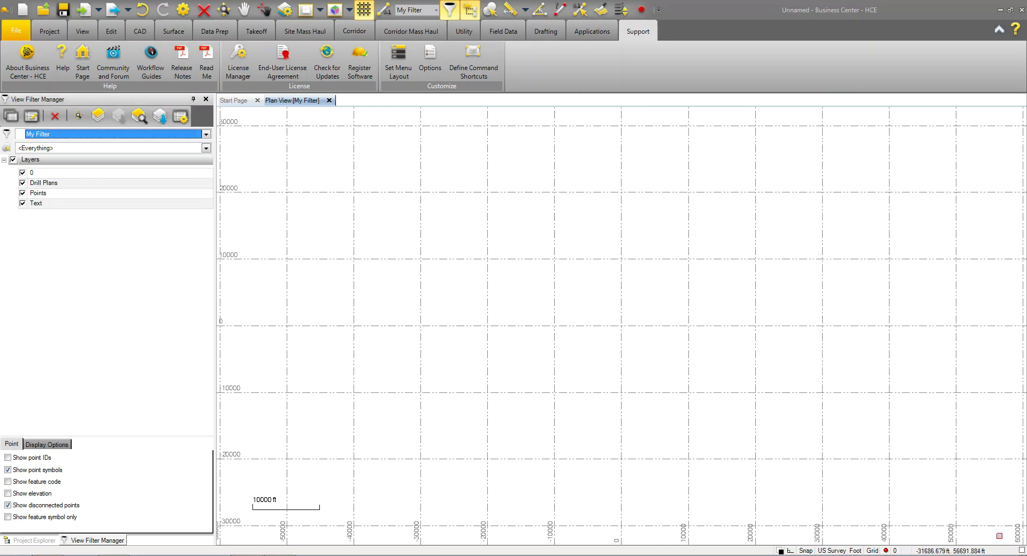
Purge the Utilities block from the project, keeping the individual utility blocks.
click(545, 33)
click(310, 75)
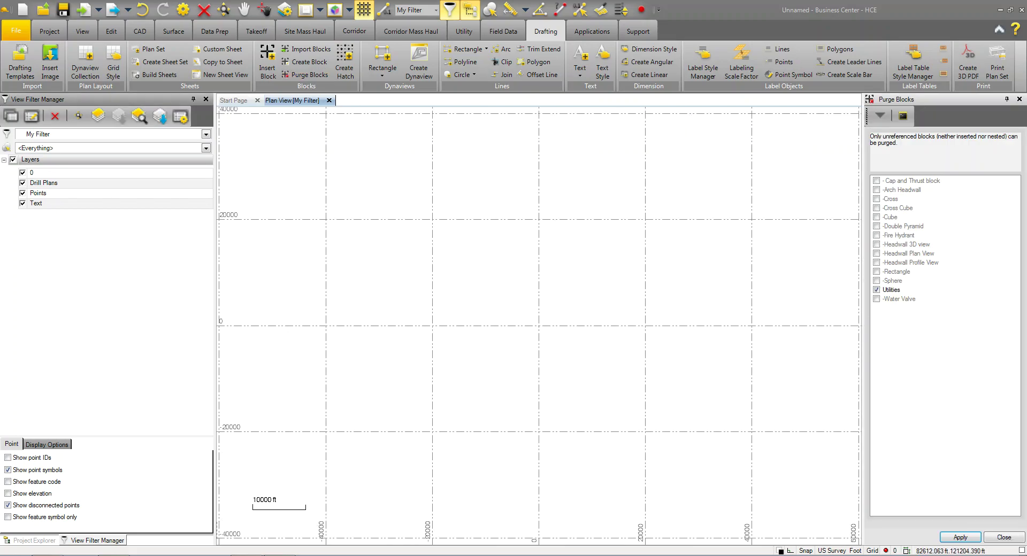
click(960, 538)
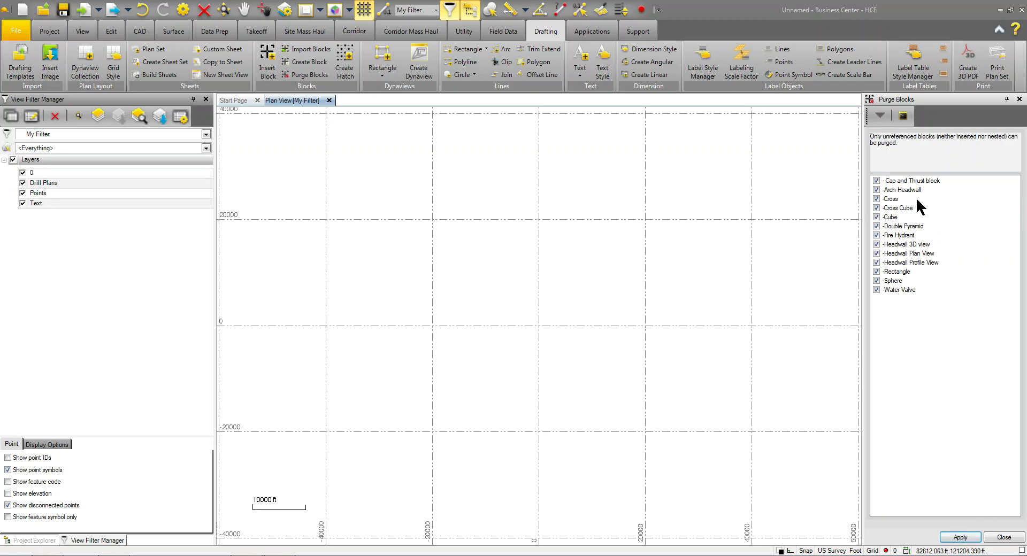
click(1004, 539)
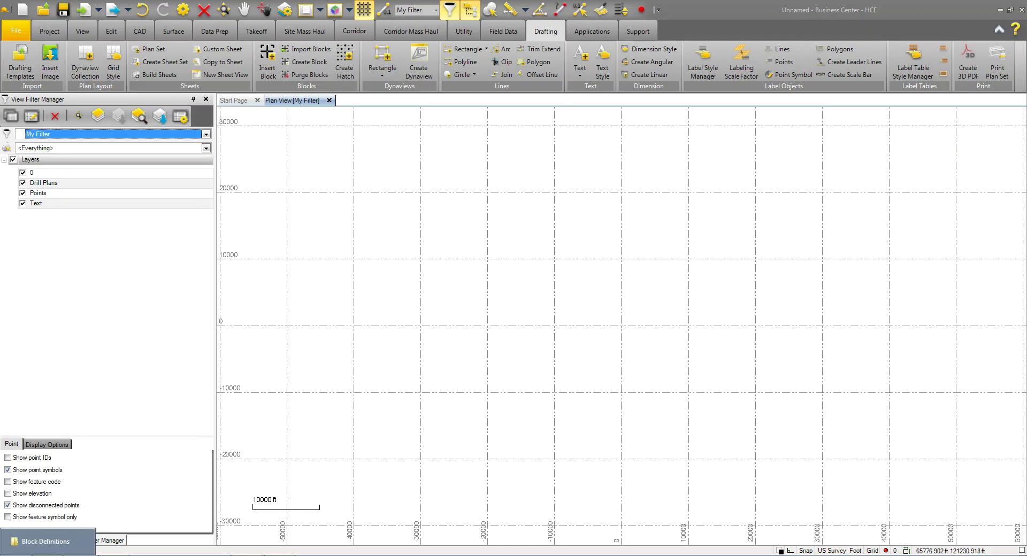
Return to Windows Explorer and locate Utilities-Meter.mxl in the Standards\Materials folder on the H: drive.
click(48, 542)
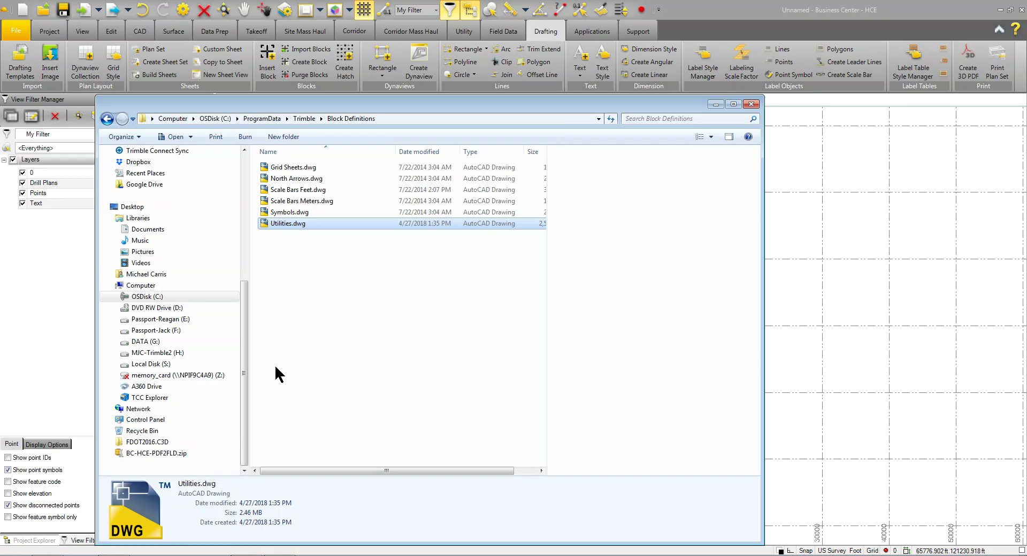
click(173, 118)
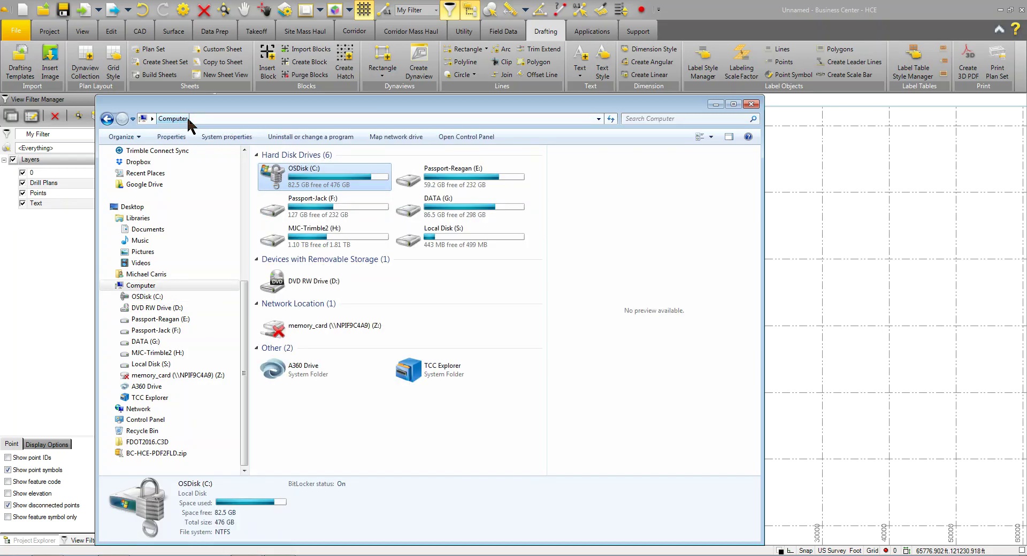
double_click(303, 232)
scroll(287, 385, down, 15)
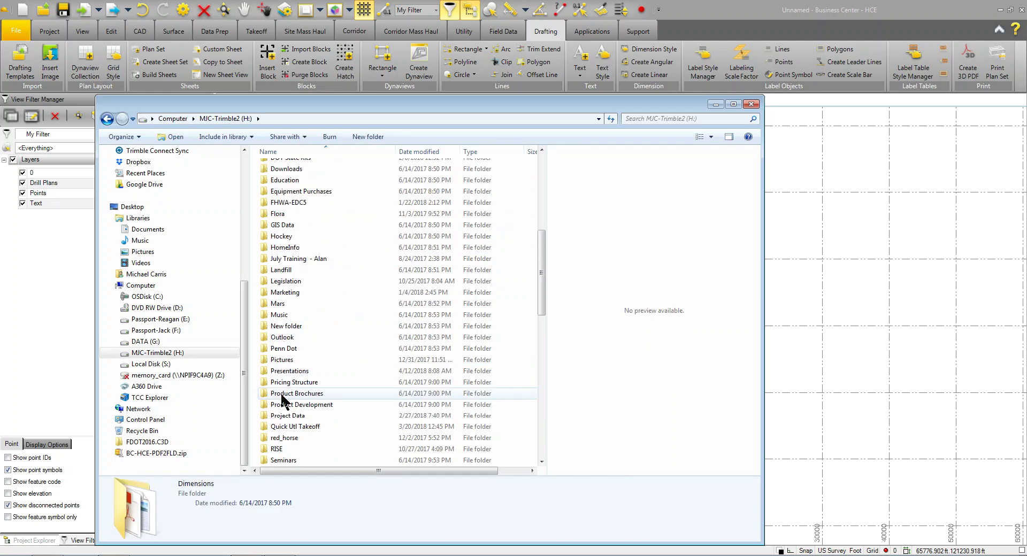
click(297, 351)
double_click(297, 350)
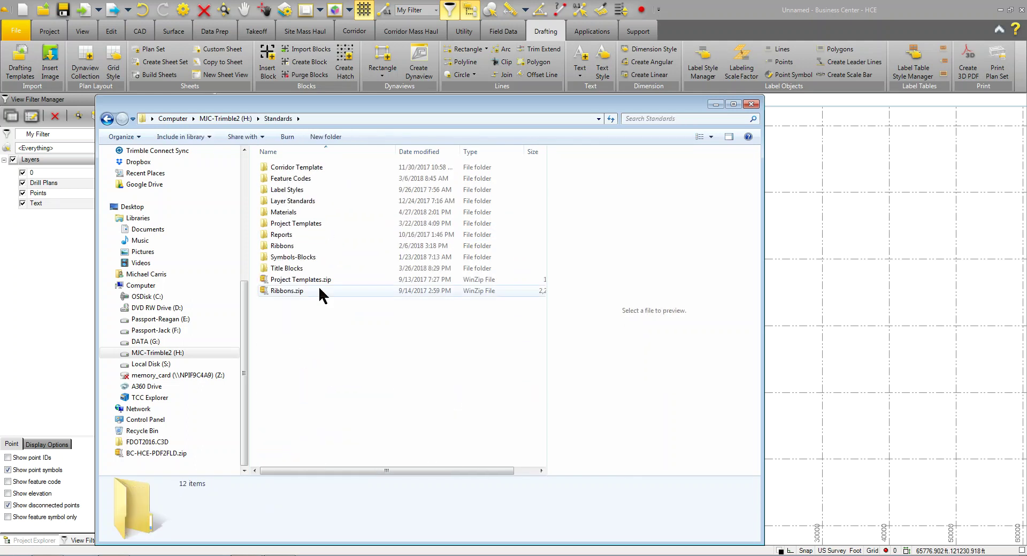
click(262, 212)
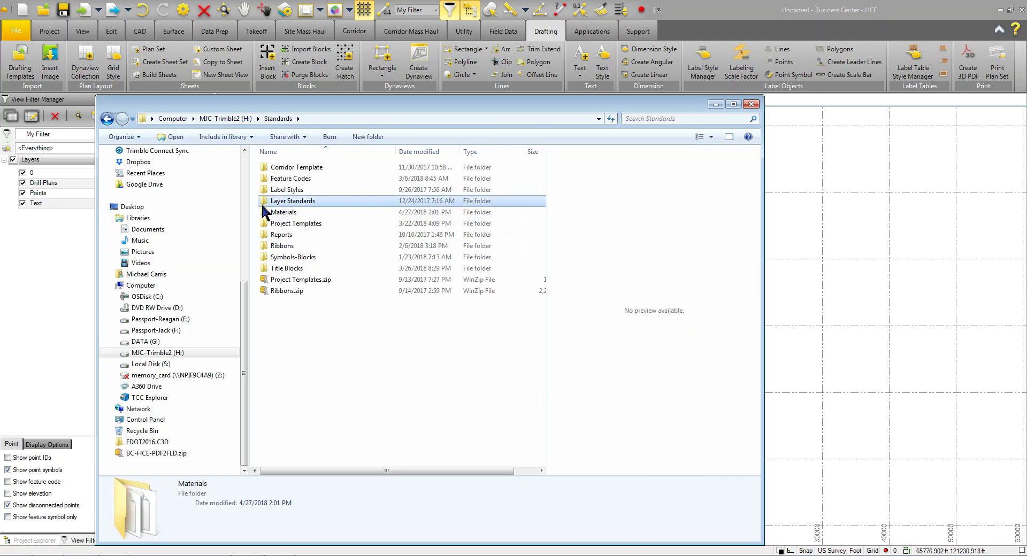
double_click(267, 213)
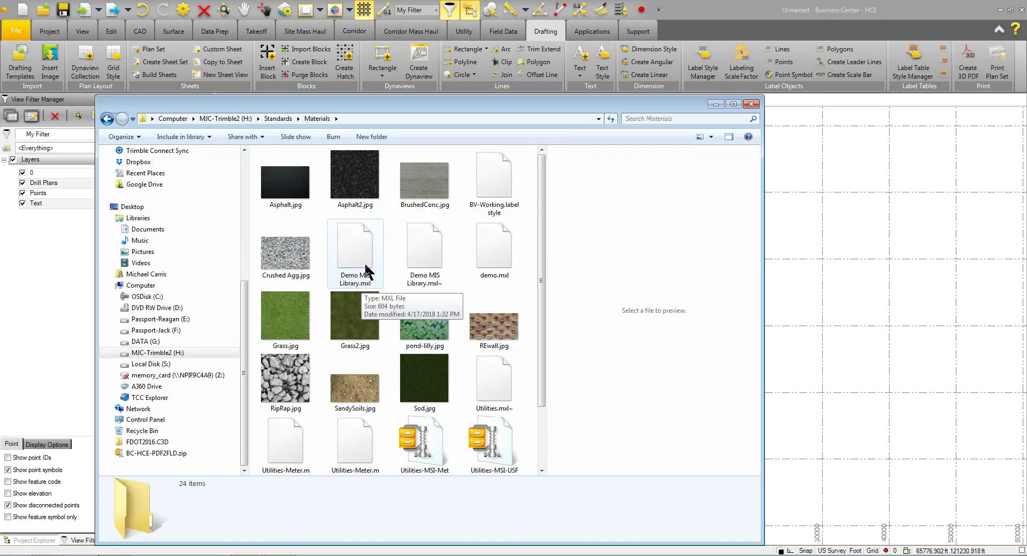
click(304, 463)
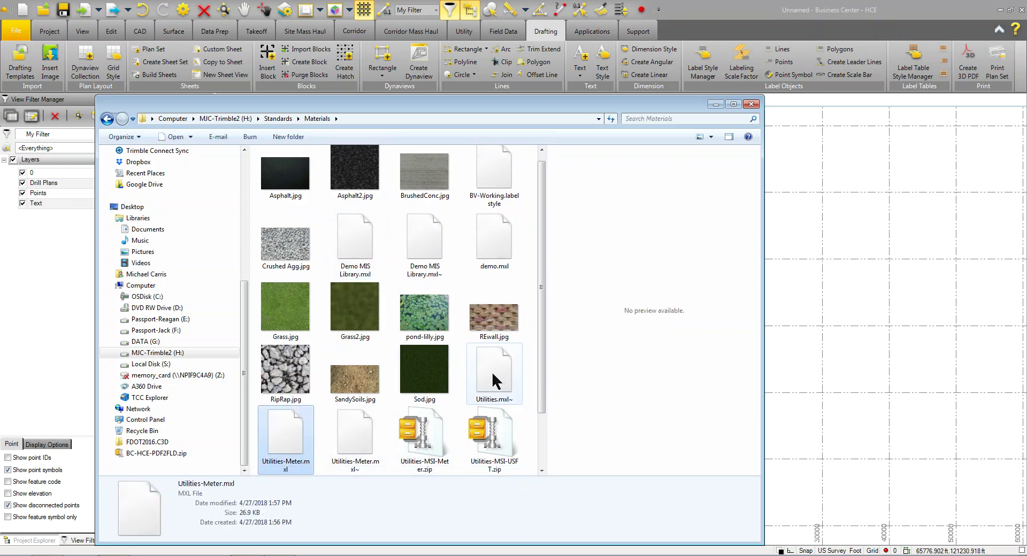
Locate Utilities-USFT.mxl in the Materials folder and return to Business Center - HCE.
scroll(541, 383, down, 3)
click(302, 442)
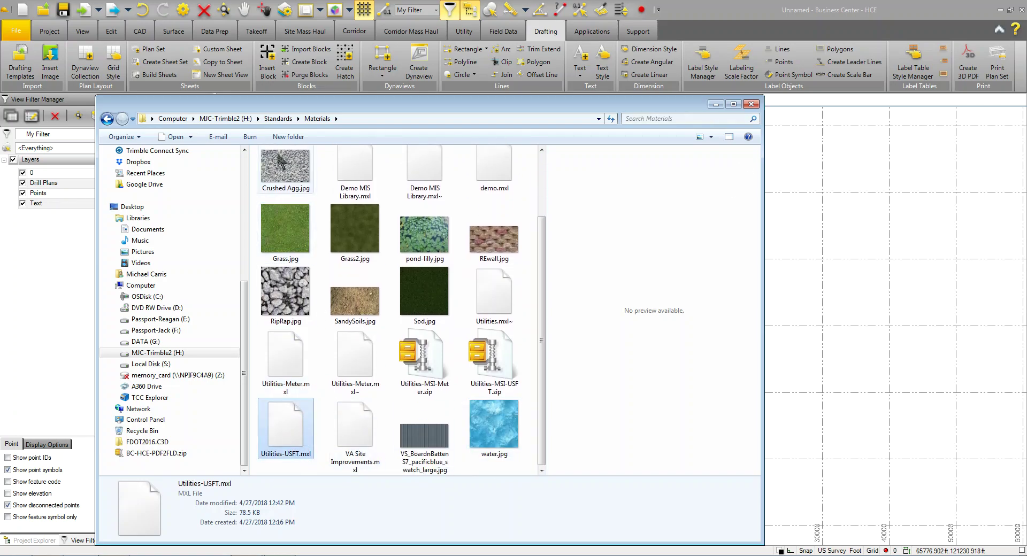
double_click(705, 11)
click(978, 11)
Load Utilities-USFT.mxl from H:\Standards\Materials as the external library in the Material and Site Improvement Manager.
click(464, 31)
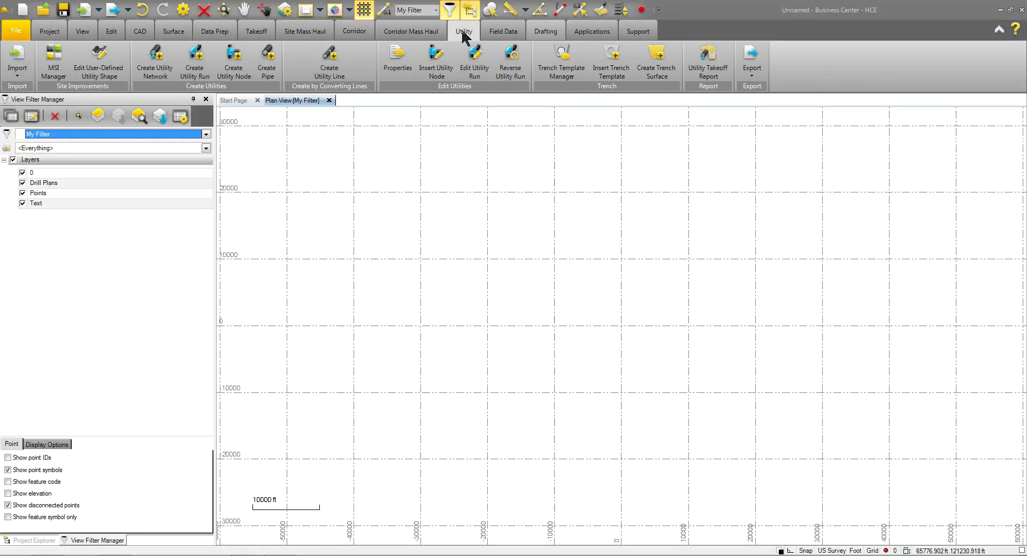
click(54, 63)
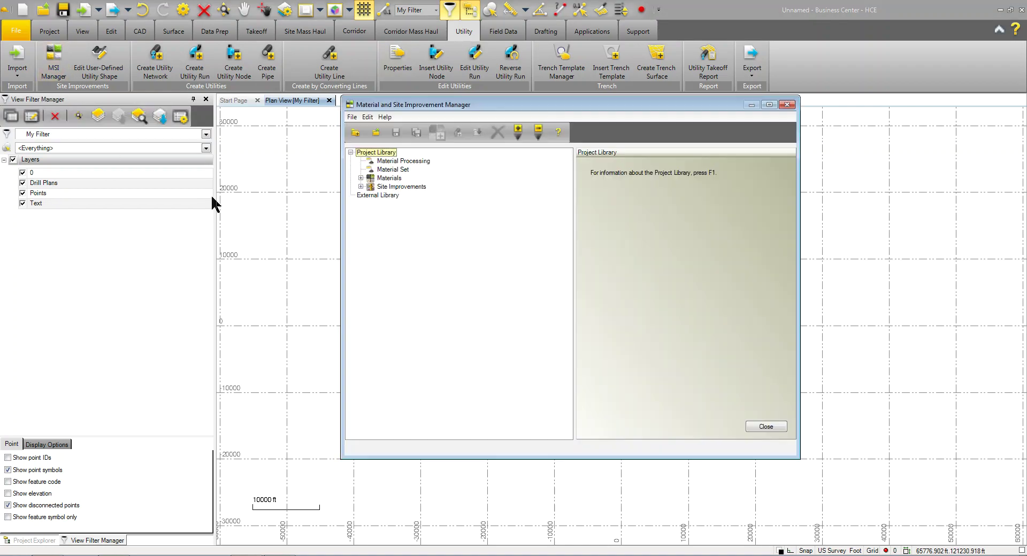
click(373, 196)
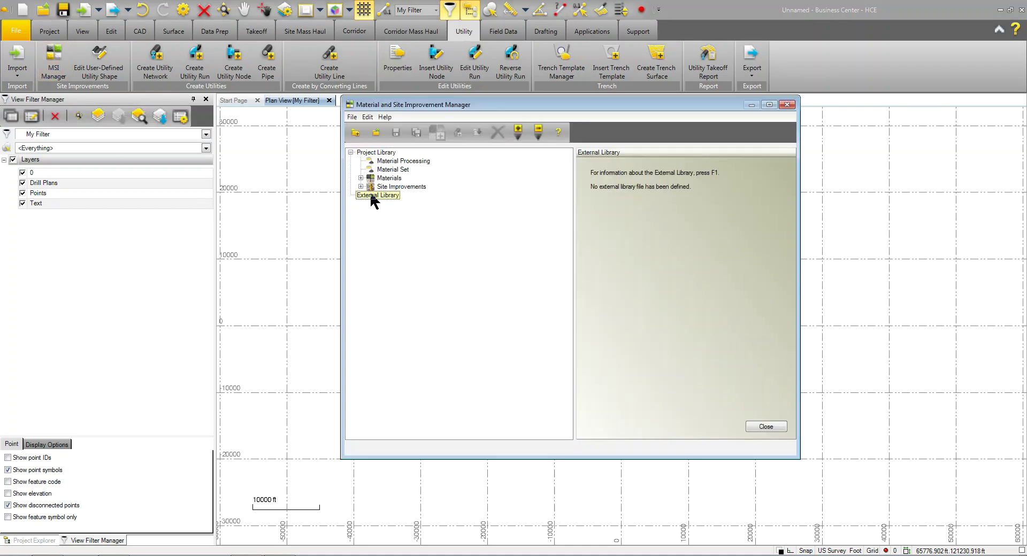
right_click(373, 197)
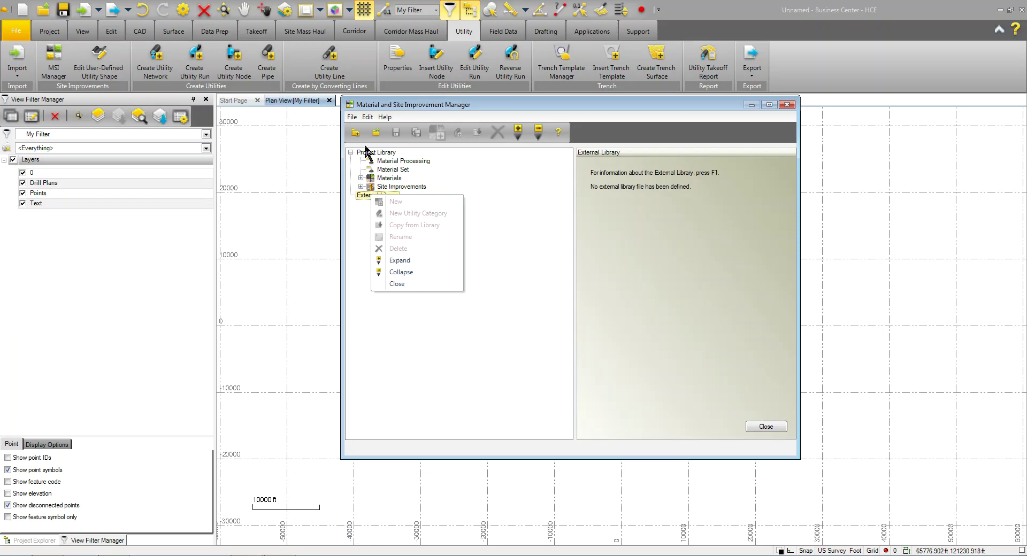
click(378, 135)
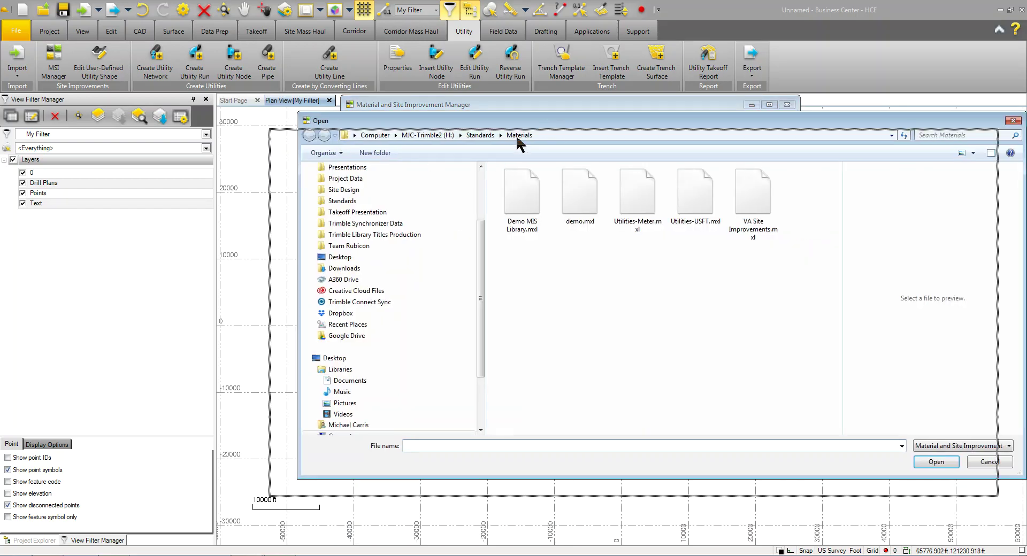
drag(546, 127, 345, 177)
click(494, 243)
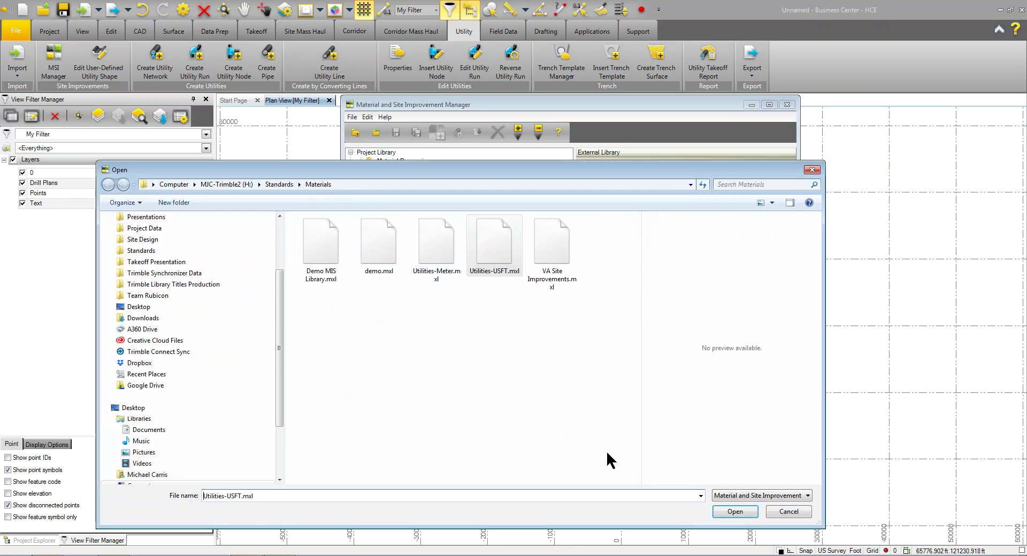
click(735, 512)
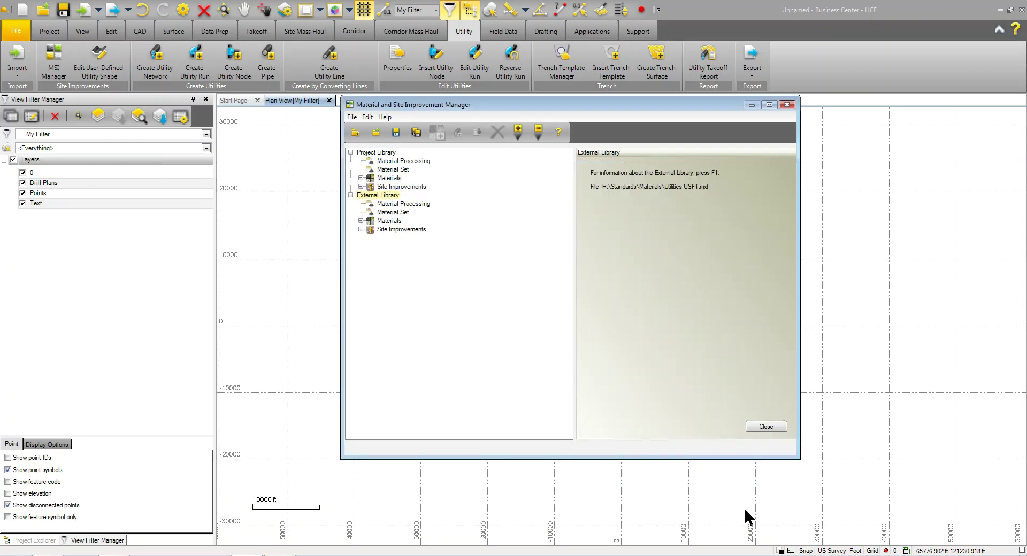
Copy the Node - Fire Hydrant category from the external library's site improvements into the project library.
click(360, 230)
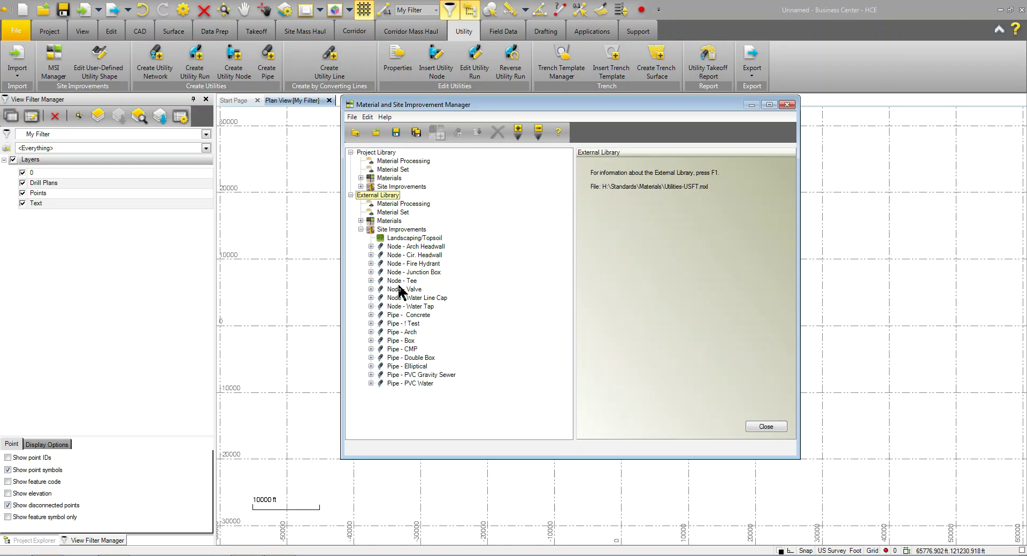
click(396, 265)
right_click(396, 265)
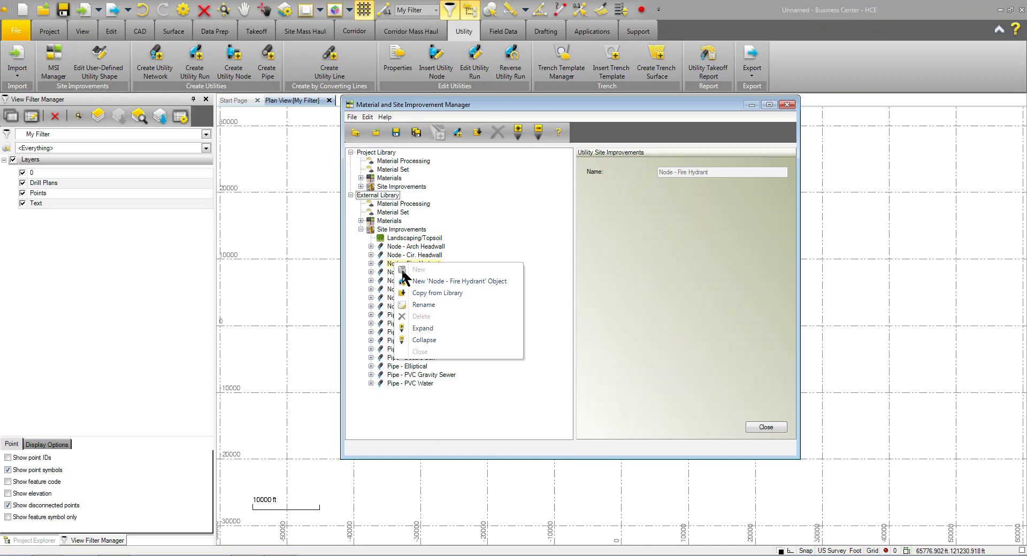
click(416, 300)
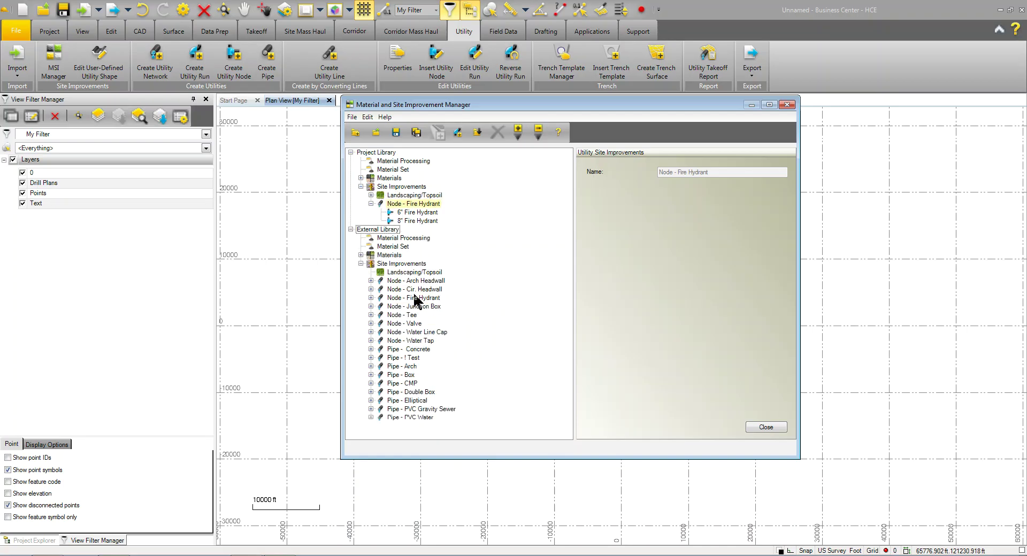
Review the fitting properties of the 8" Fire Hydrant in the project library and close the Material and Site Improvement Manager.
click(414, 221)
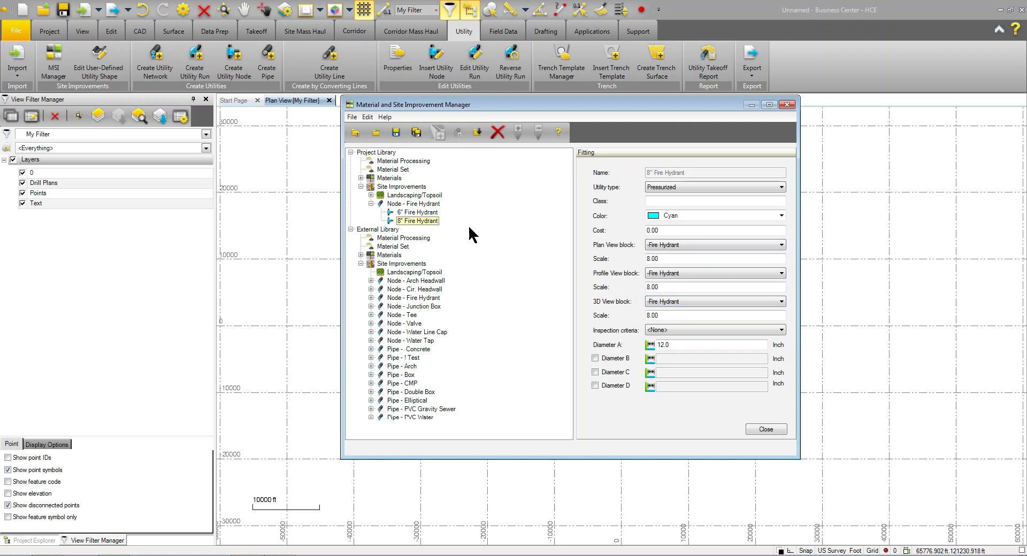
click(419, 205)
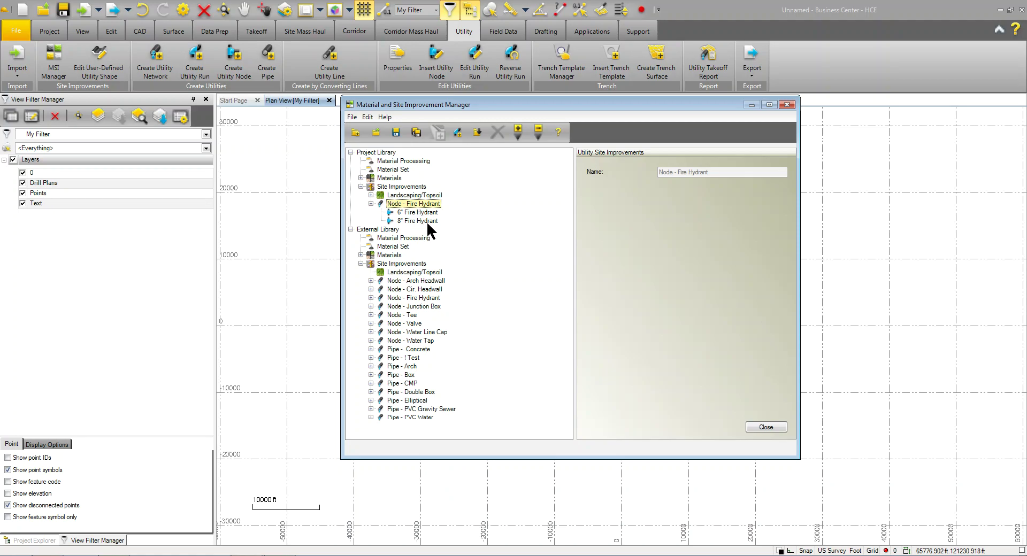
click(775, 427)
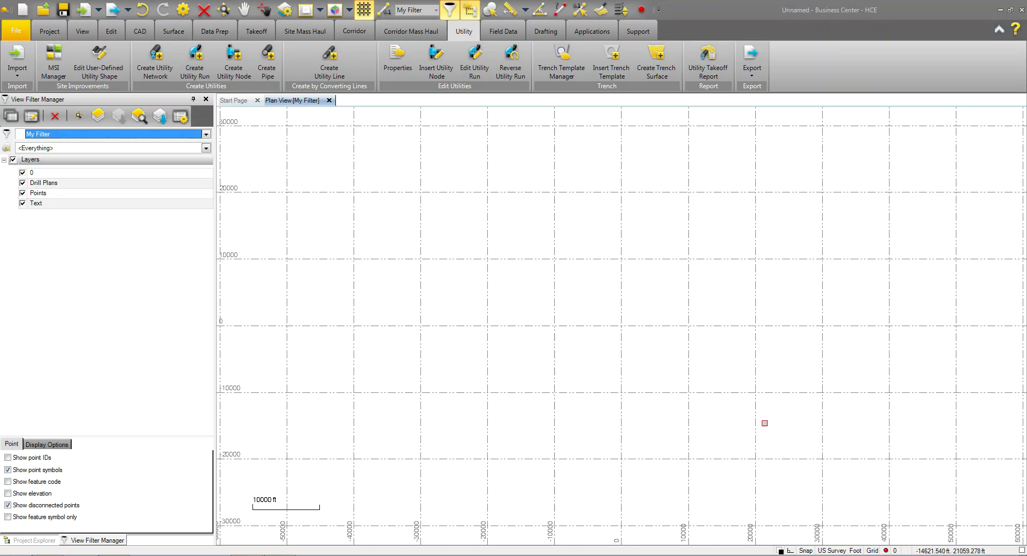
click(27, 34)
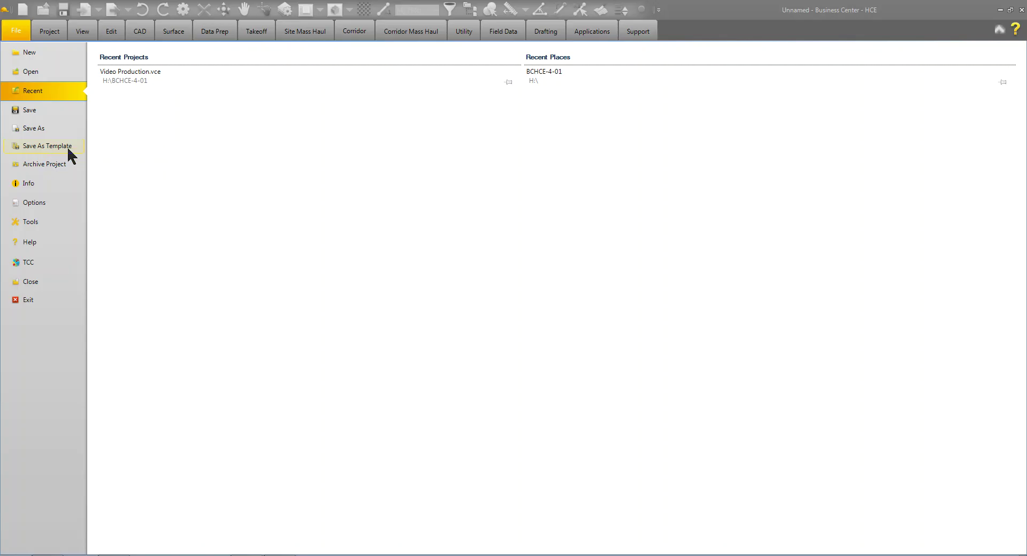
click(45, 31)
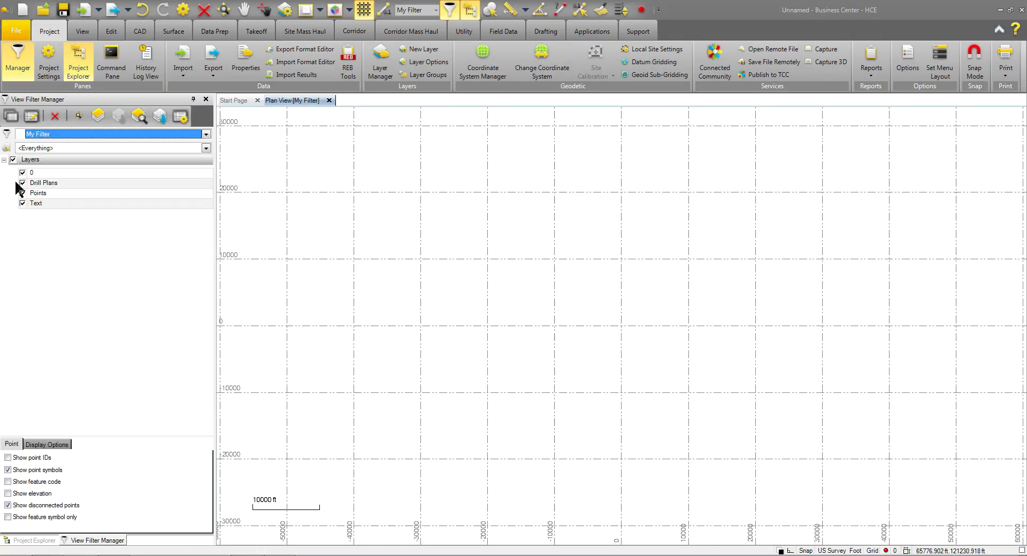